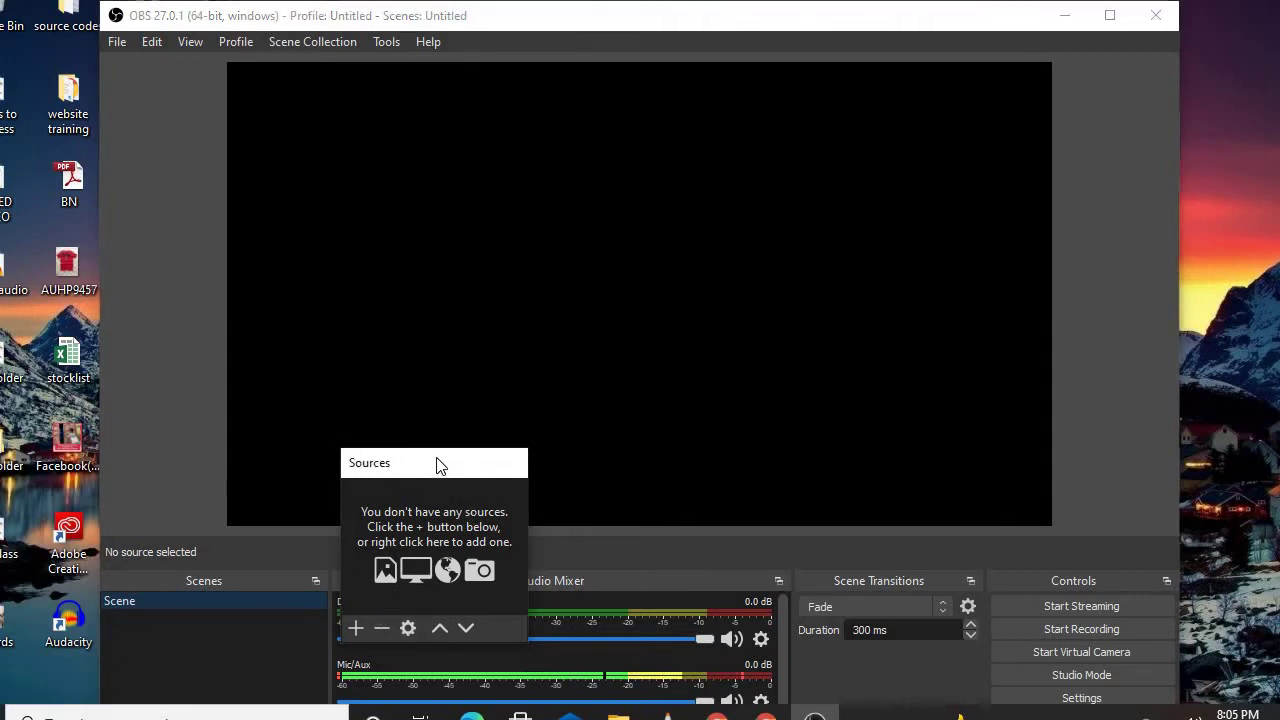
# - Run the Auto-Configuration Wizard optimized just for recording, keeping the current 1366x768 canvas and preferring 60 FPS, and apply the resulting settings
pyautogui.moveTo(437, 464); pyautogui.dragTo(401, 566)
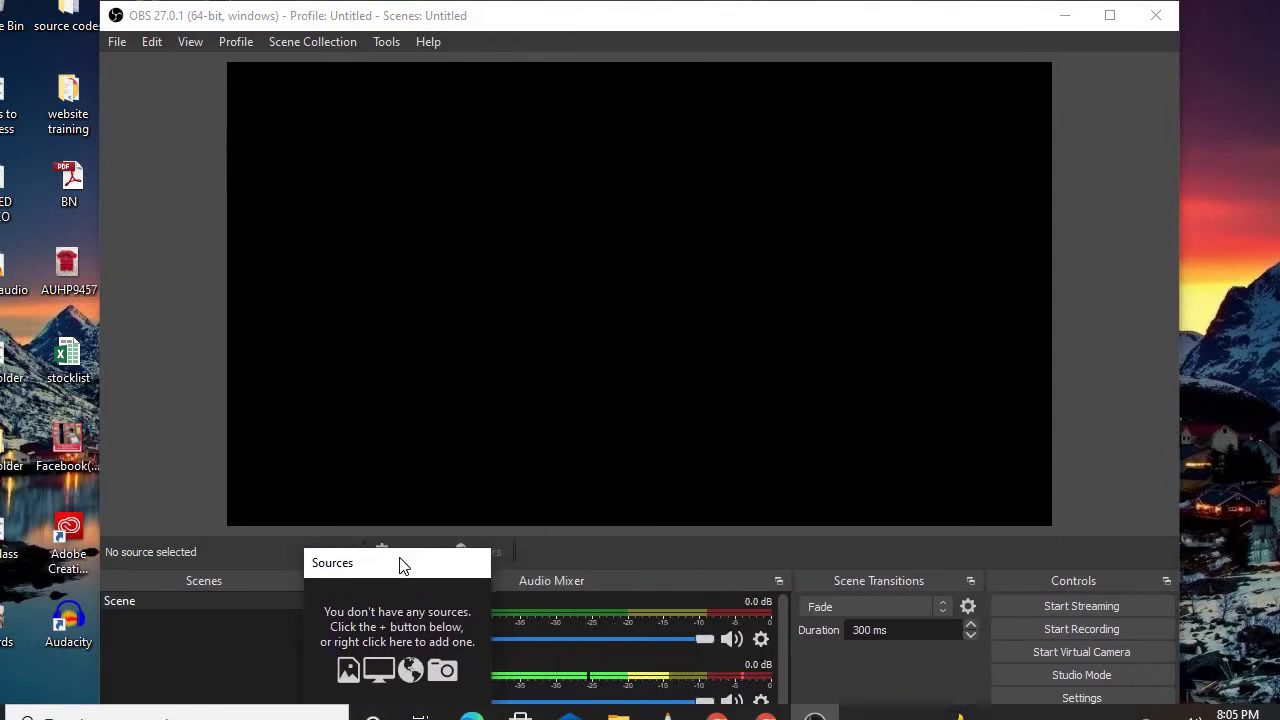
pyautogui.click(392, 41)
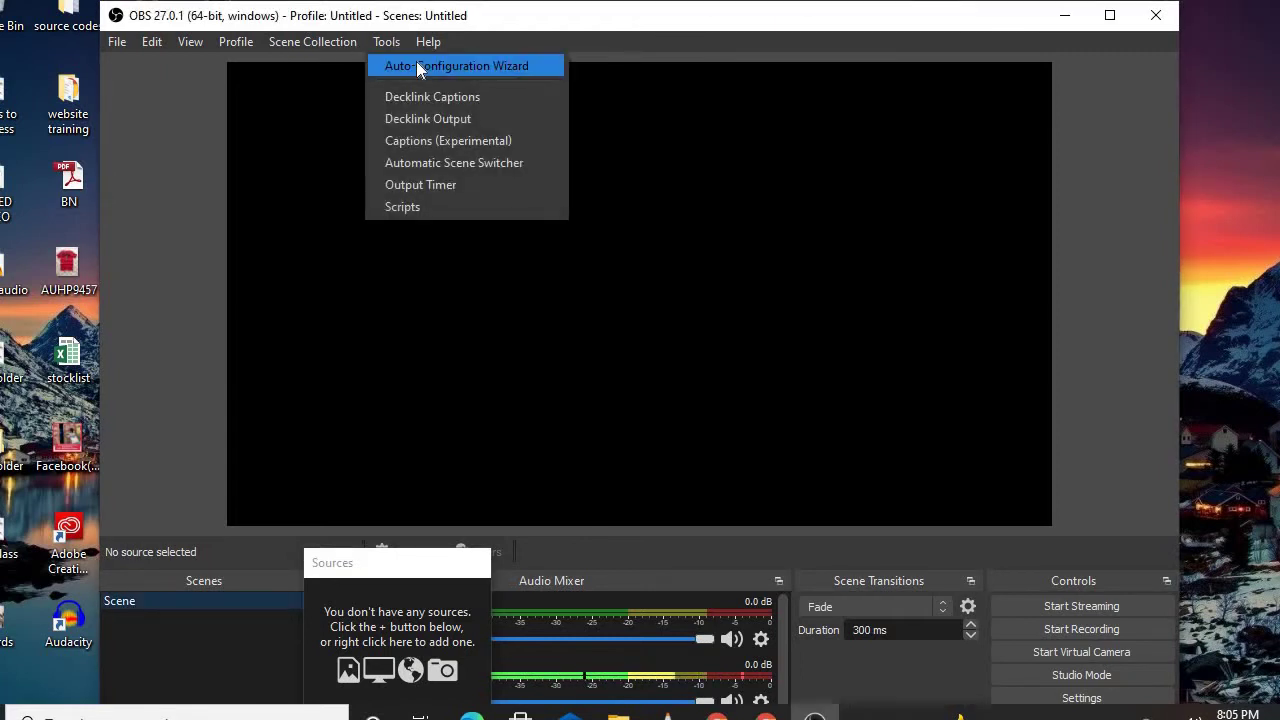
pyautogui.click(416, 63)
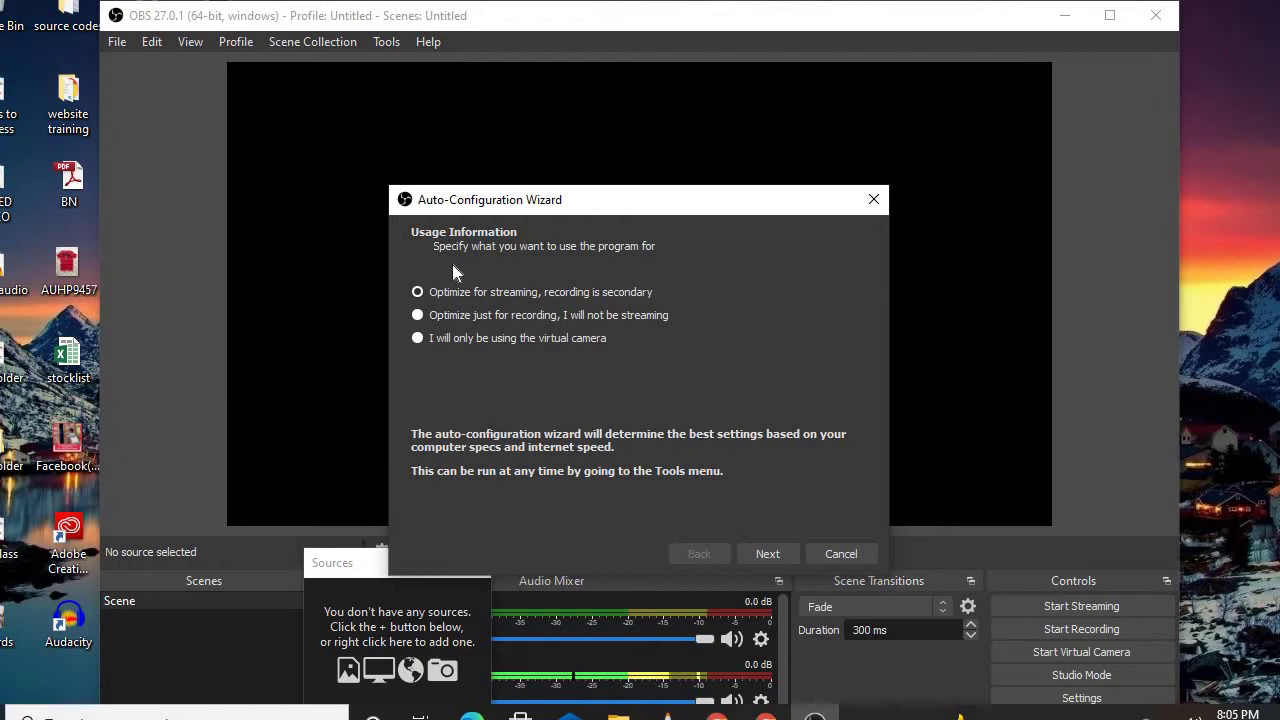
pyautogui.click(418, 316)
pyautogui.click(770, 554)
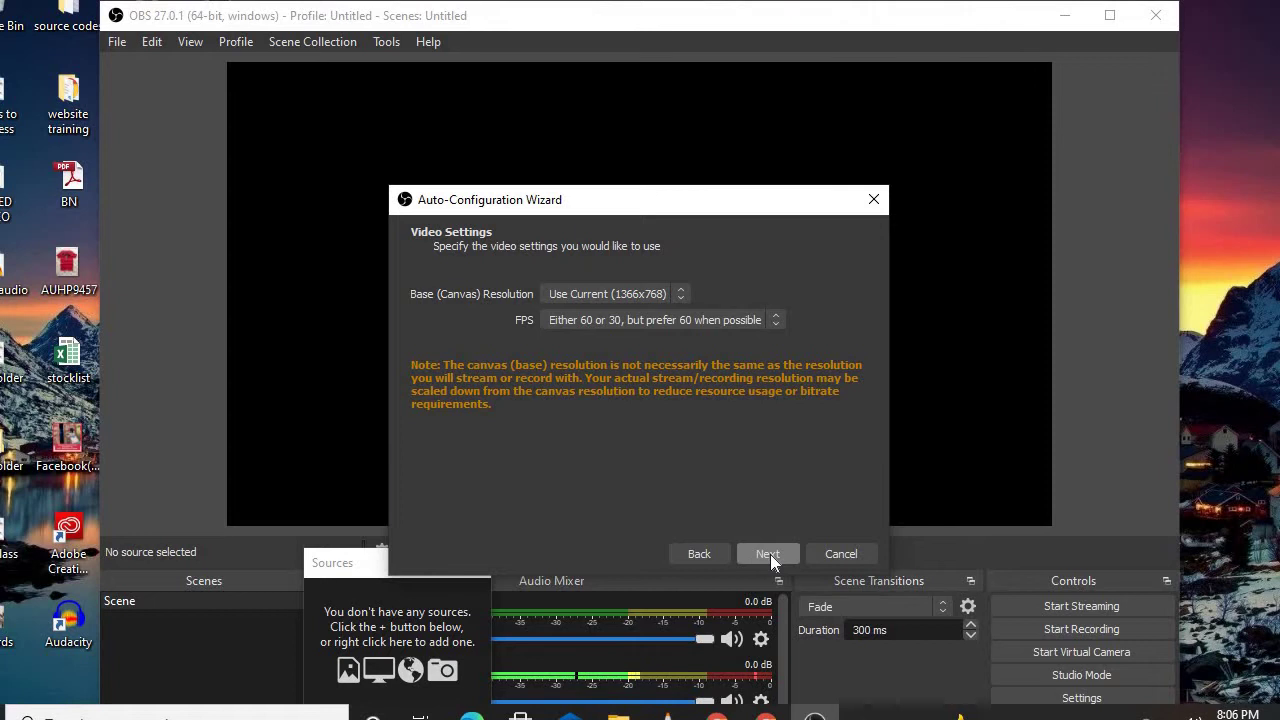
pyautogui.click(768, 554)
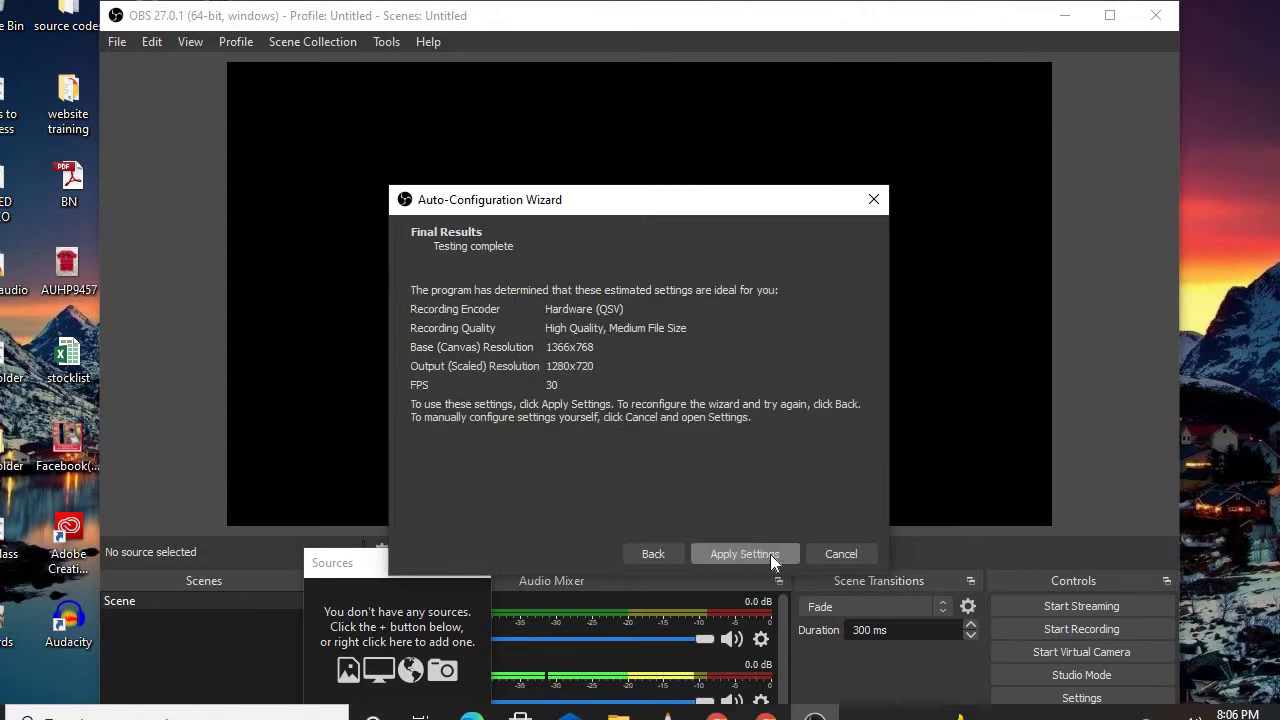
pyautogui.click(770, 554)
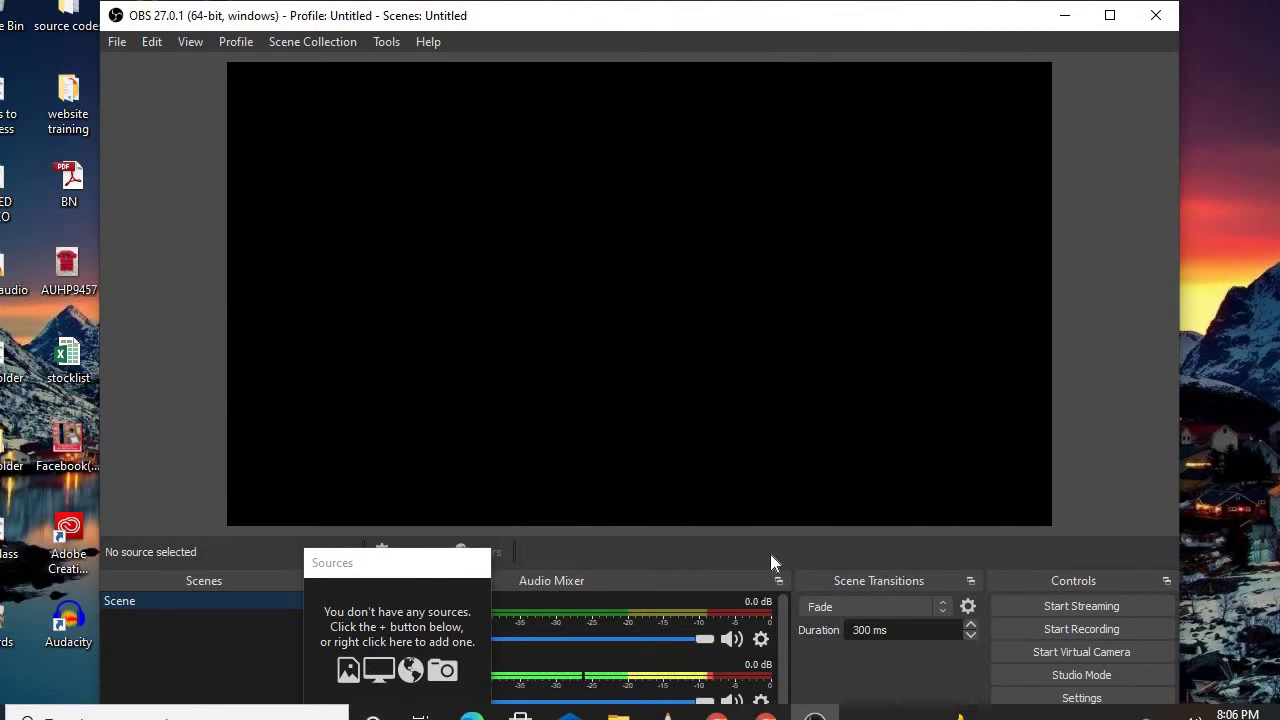
# - Add a new Display Capture source for Display 1, the primary monitor, with cursor capture enabled
pyautogui.moveTo(391, 564); pyautogui.dragTo(437, 452)
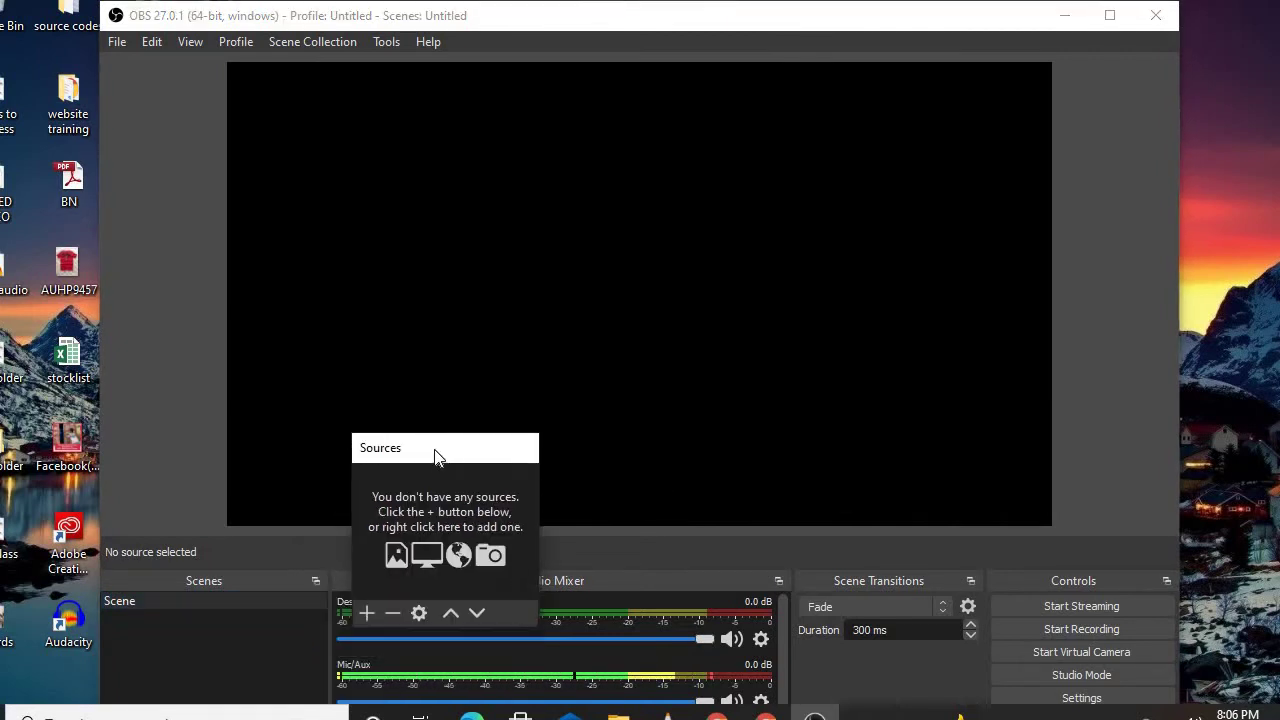
pyautogui.click(364, 614)
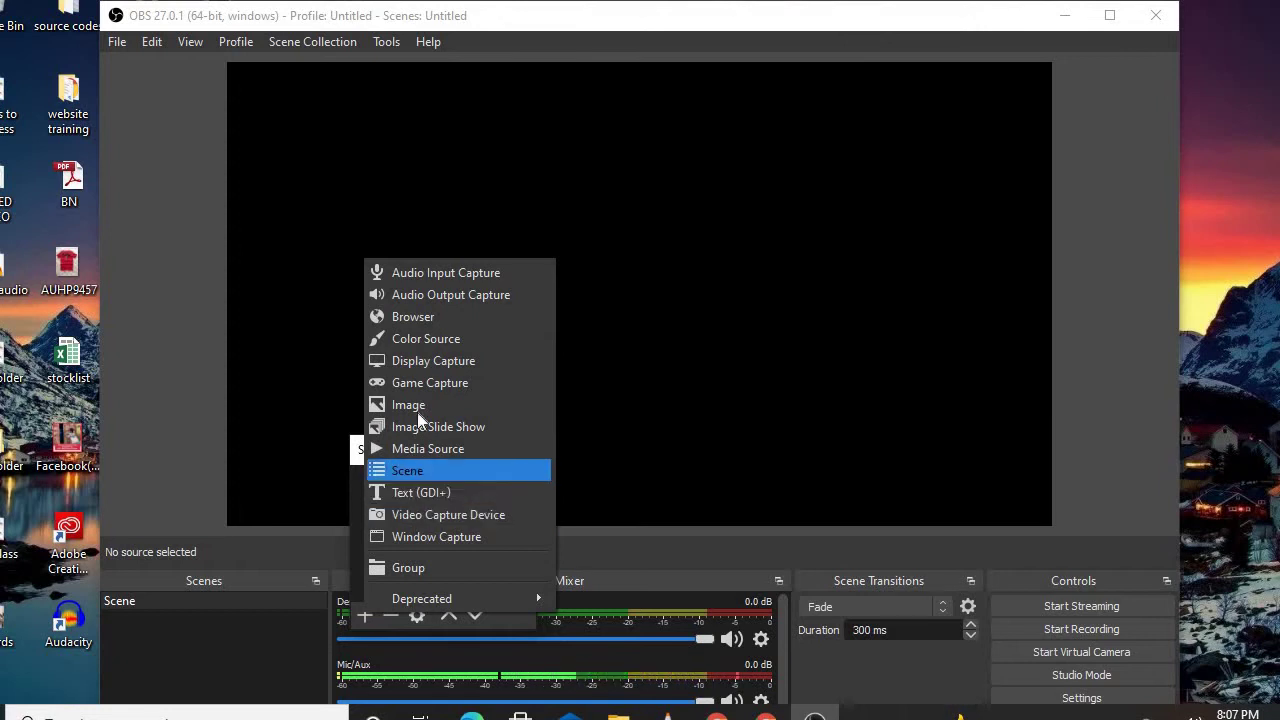
pyautogui.click(413, 359)
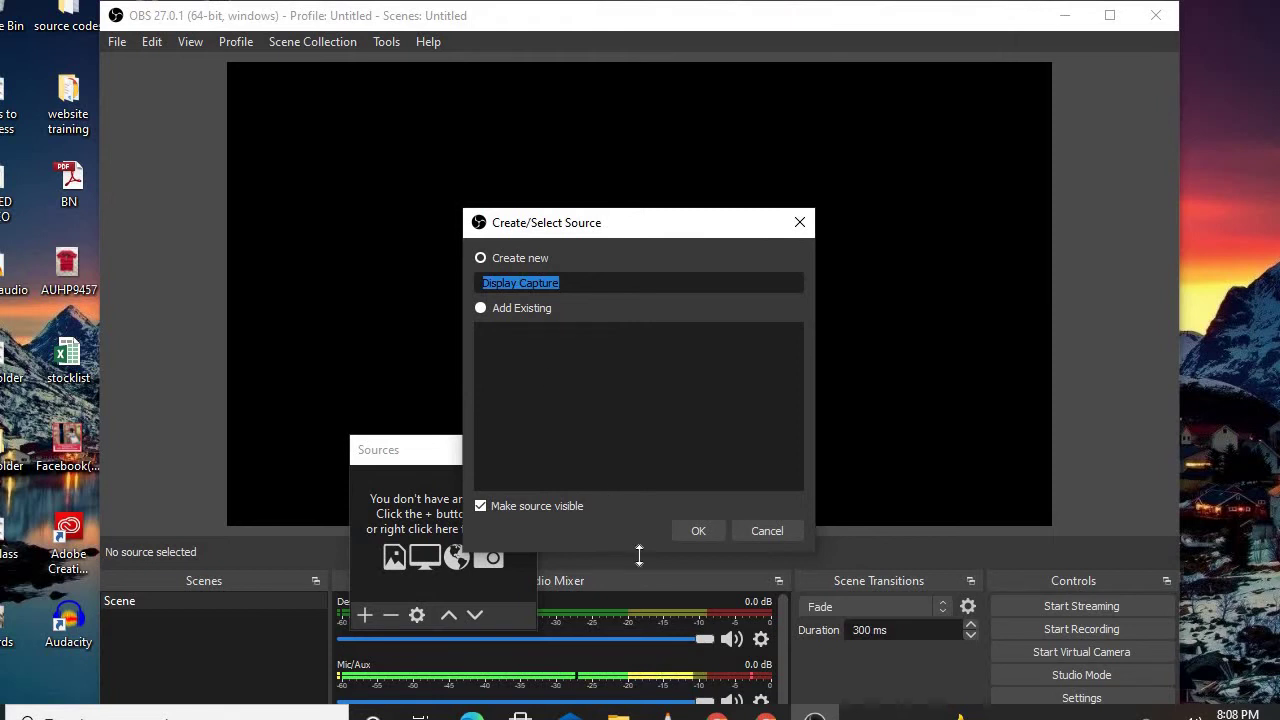
pyautogui.click(705, 531)
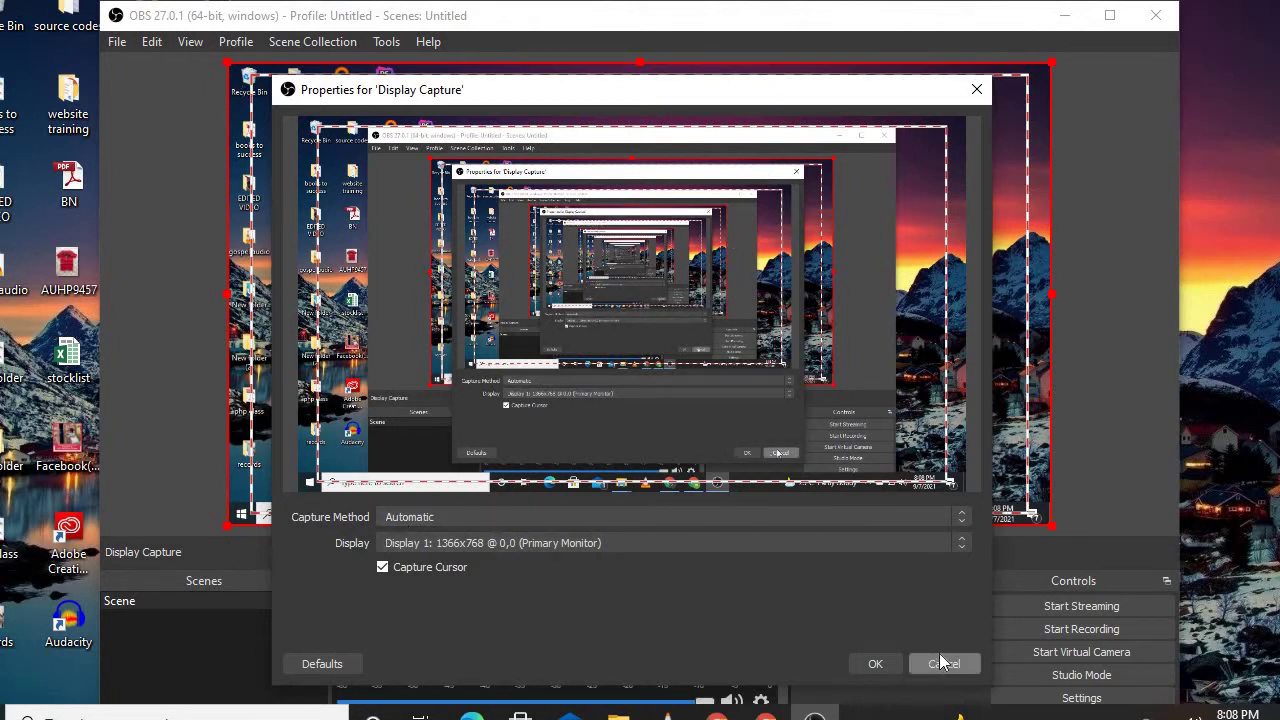
pyautogui.click(876, 664)
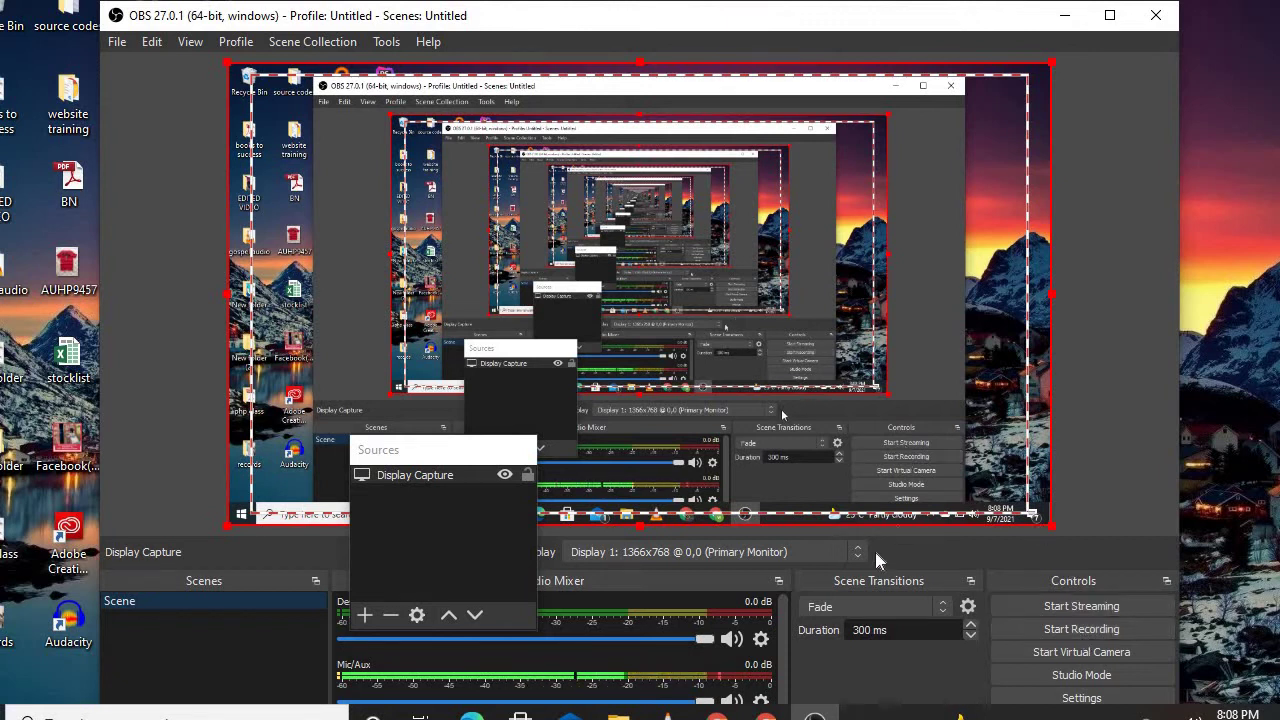
# - Add a Video Capture Device source using Iriun Webcam and shrink its frame in the preview
pyautogui.click(364, 615)
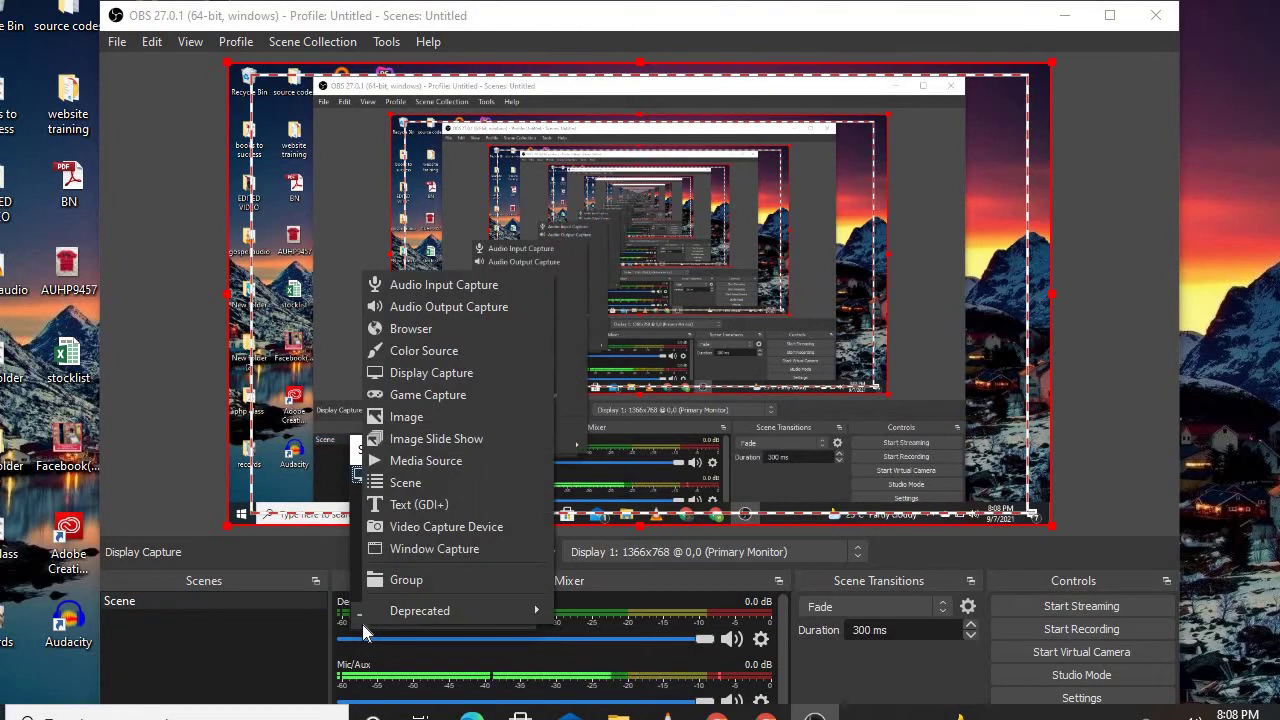
pyautogui.click(421, 520)
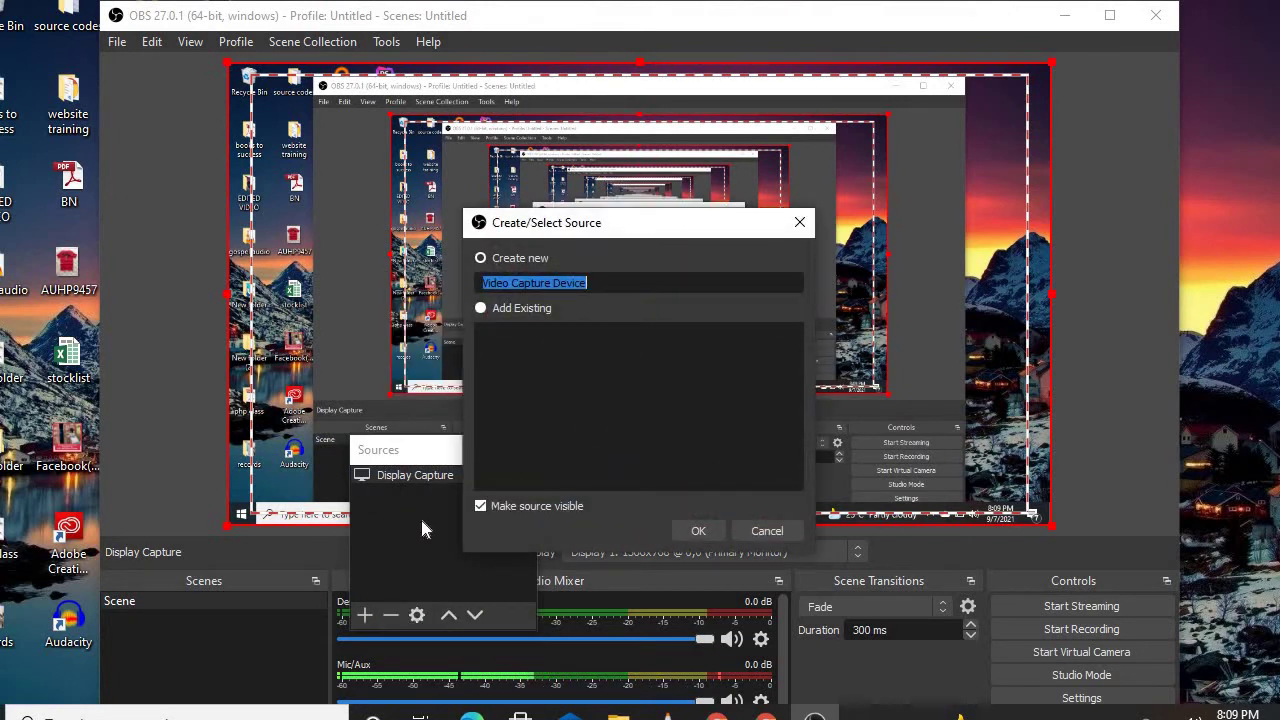
pyautogui.click(702, 535)
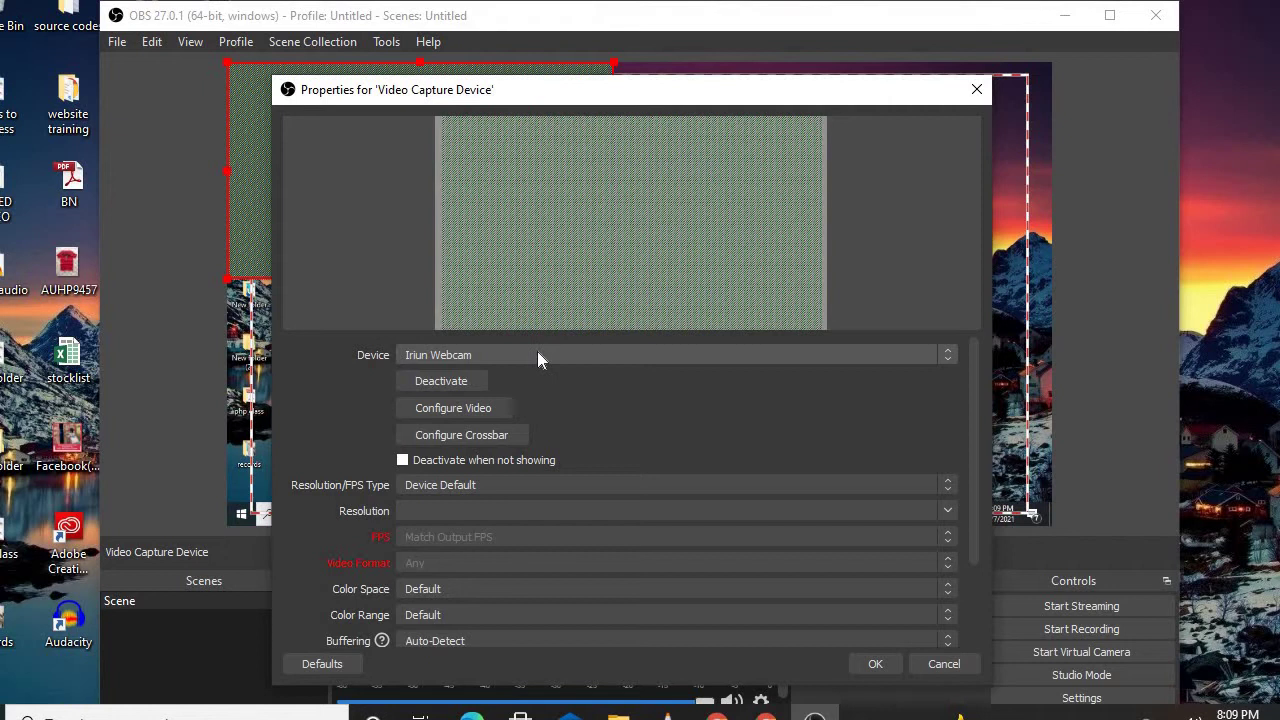
pyautogui.click(537, 357)
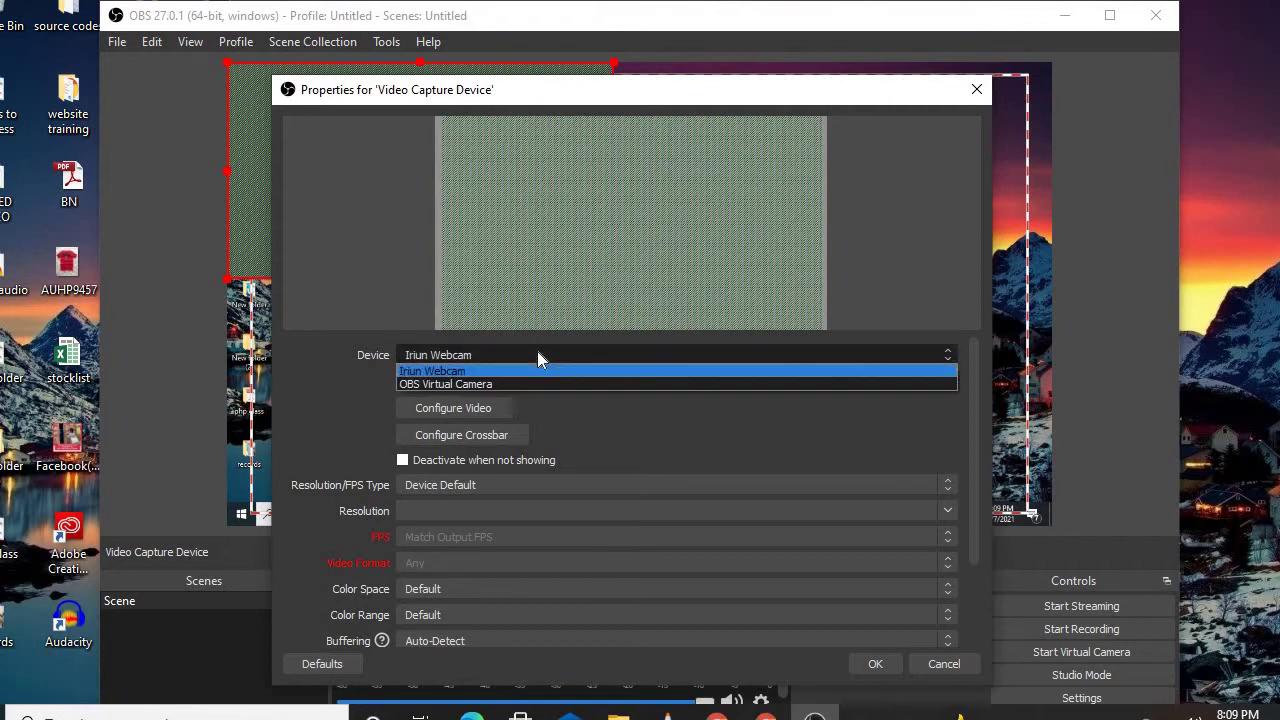
pyautogui.click(532, 372)
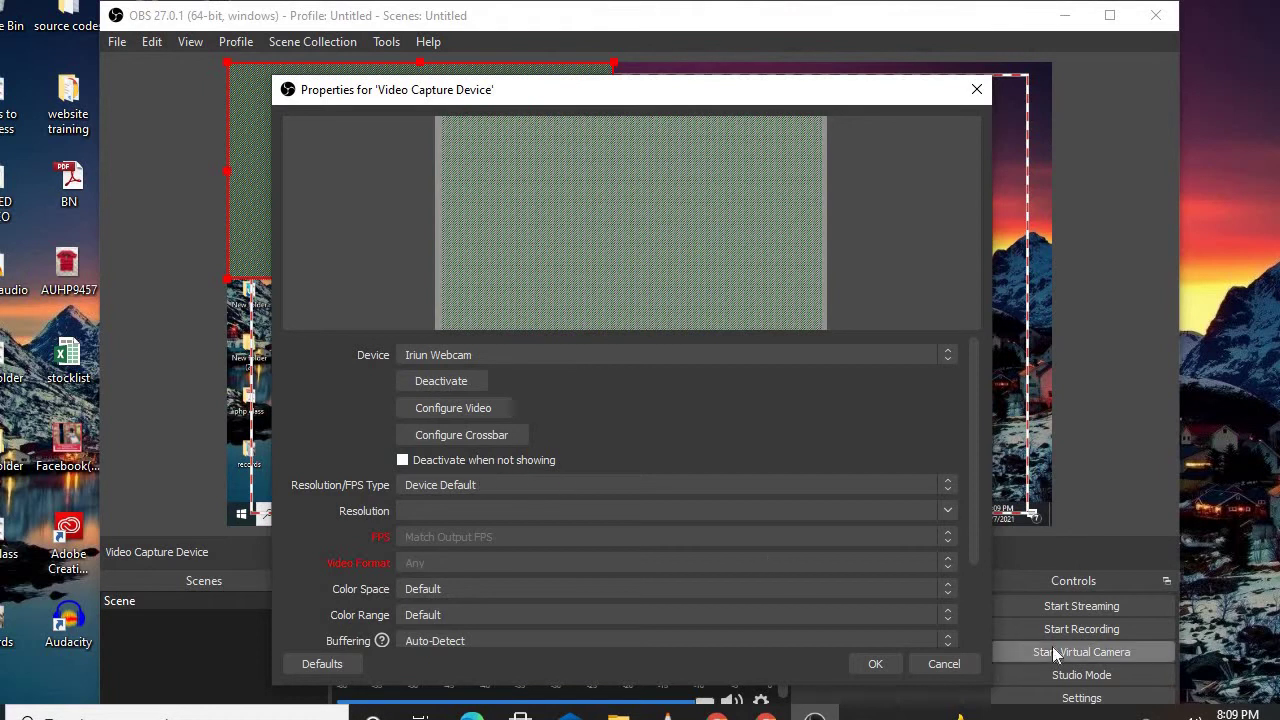
pyautogui.click(975, 619)
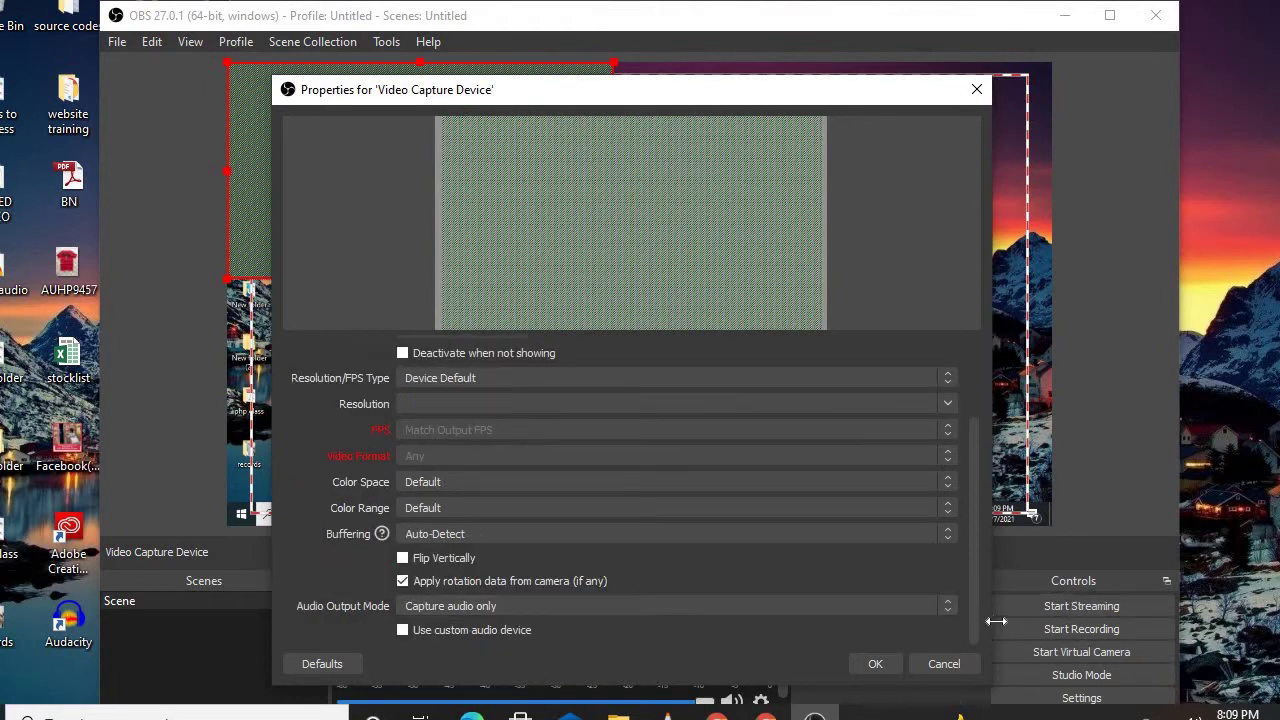
pyautogui.click(857, 657)
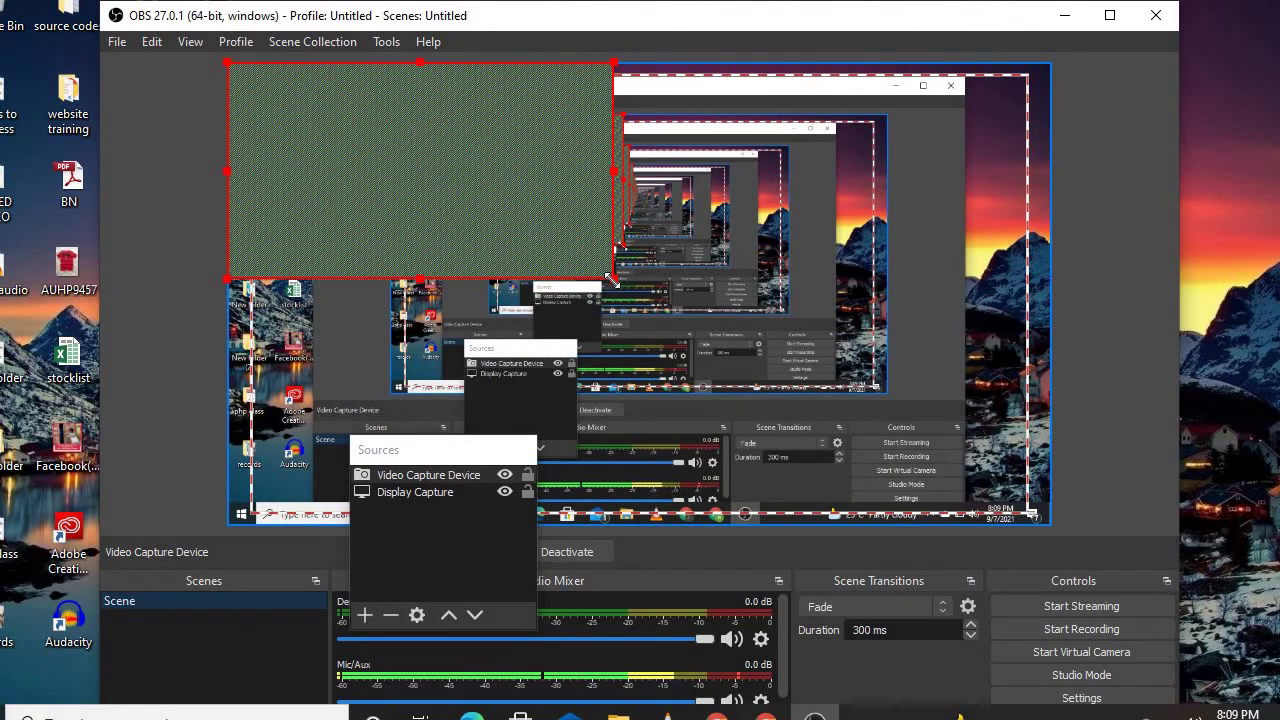
pyautogui.moveTo(612, 279); pyautogui.dragTo(528, 230)
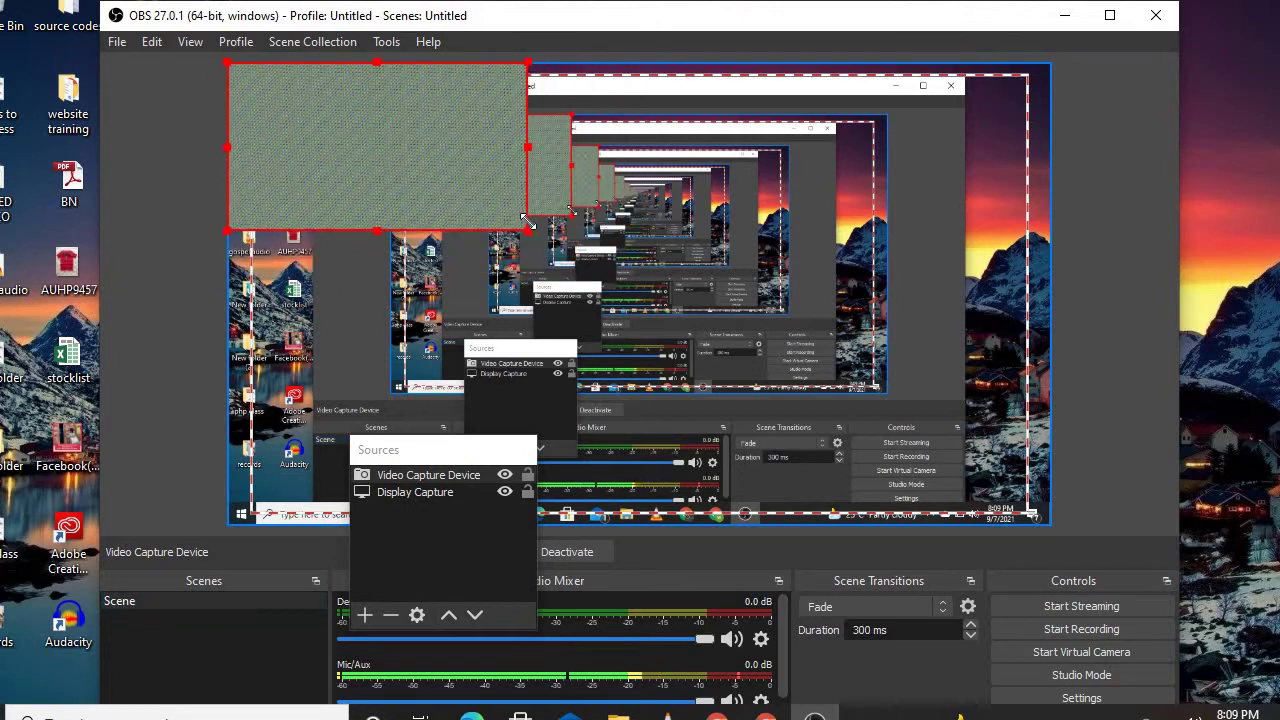
# - Minimize OBS, launch the Iriun Webcam app to connect the phone camera, and minimize its window
pyautogui.click(1062, 17)
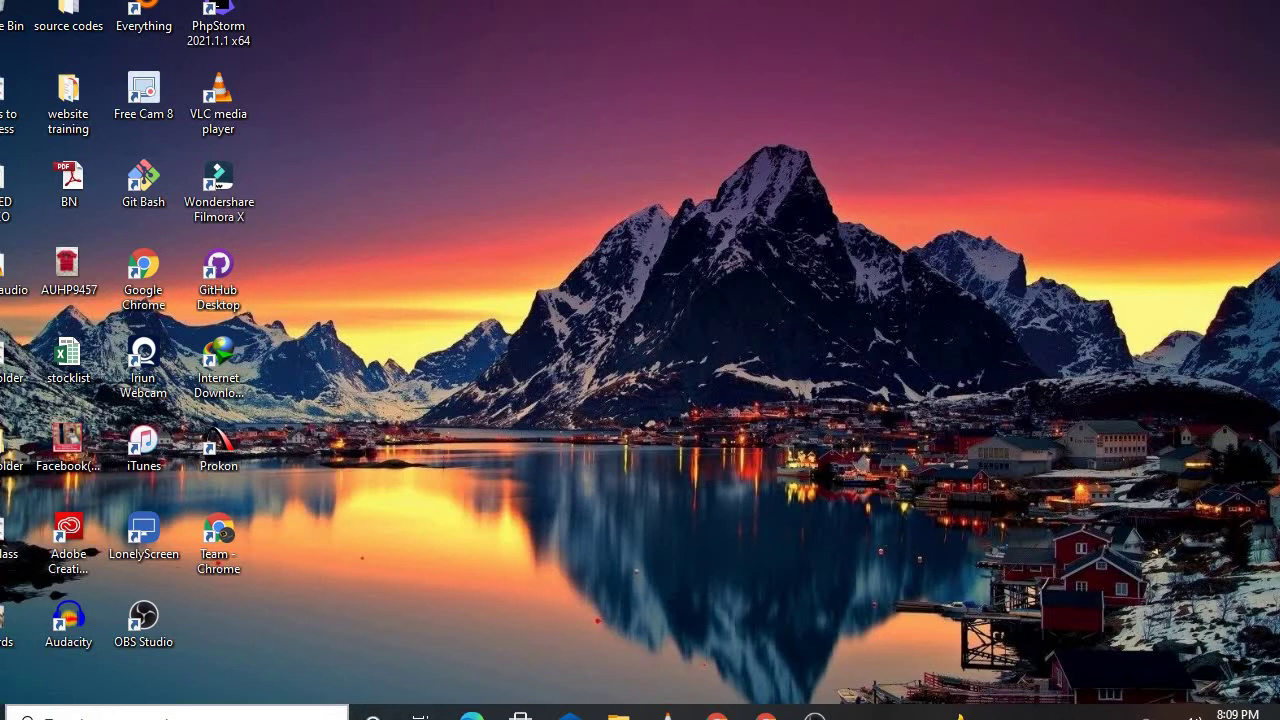
pyautogui.click(47, 716)
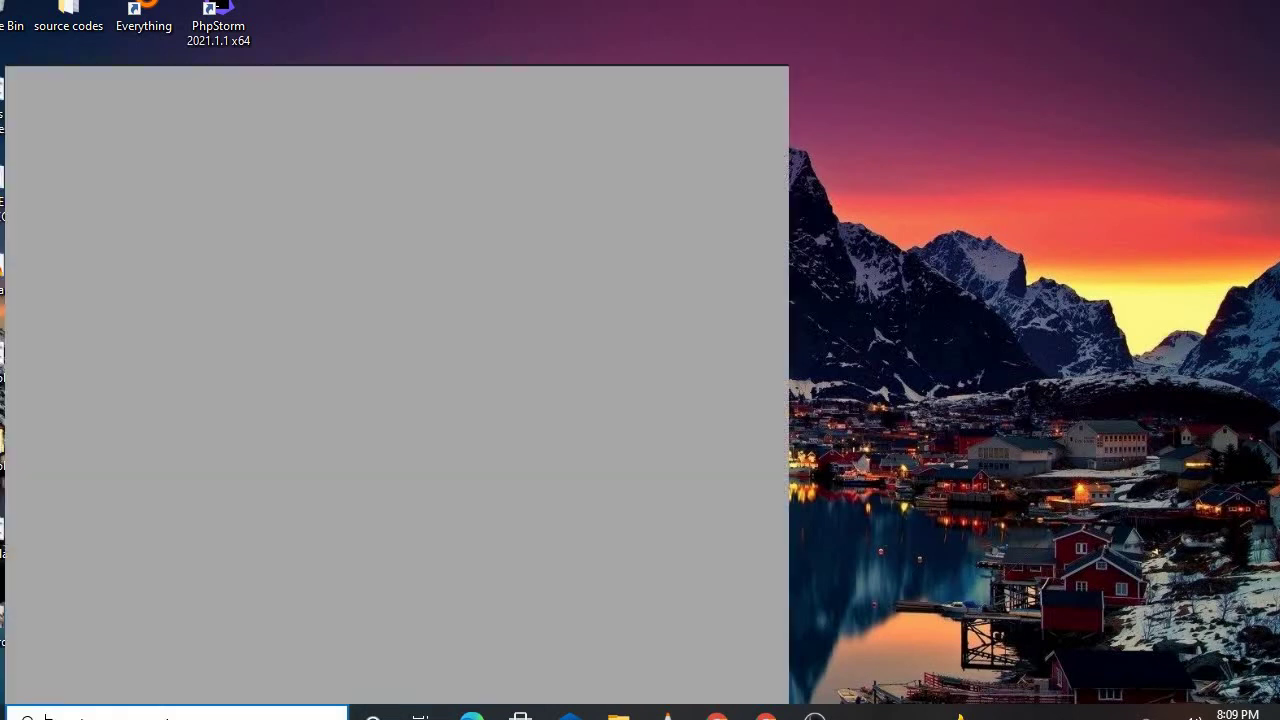
pyautogui.write('ir')
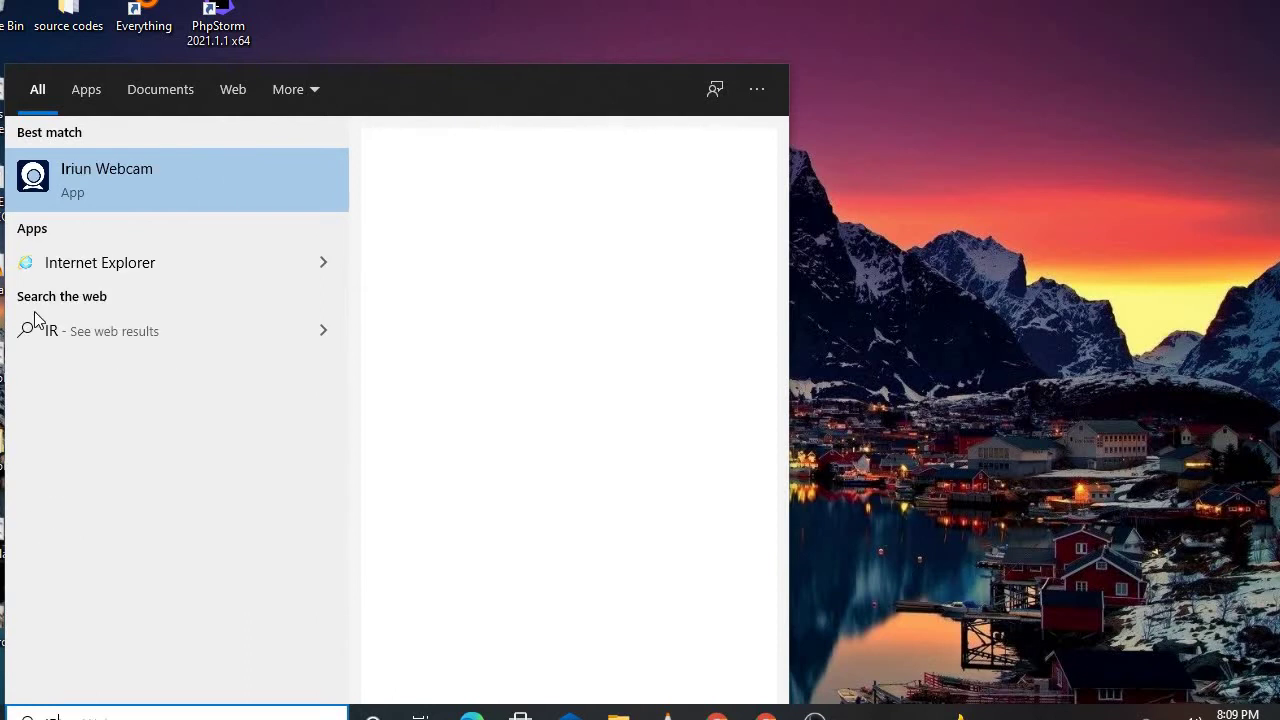
pyautogui.click(96, 173)
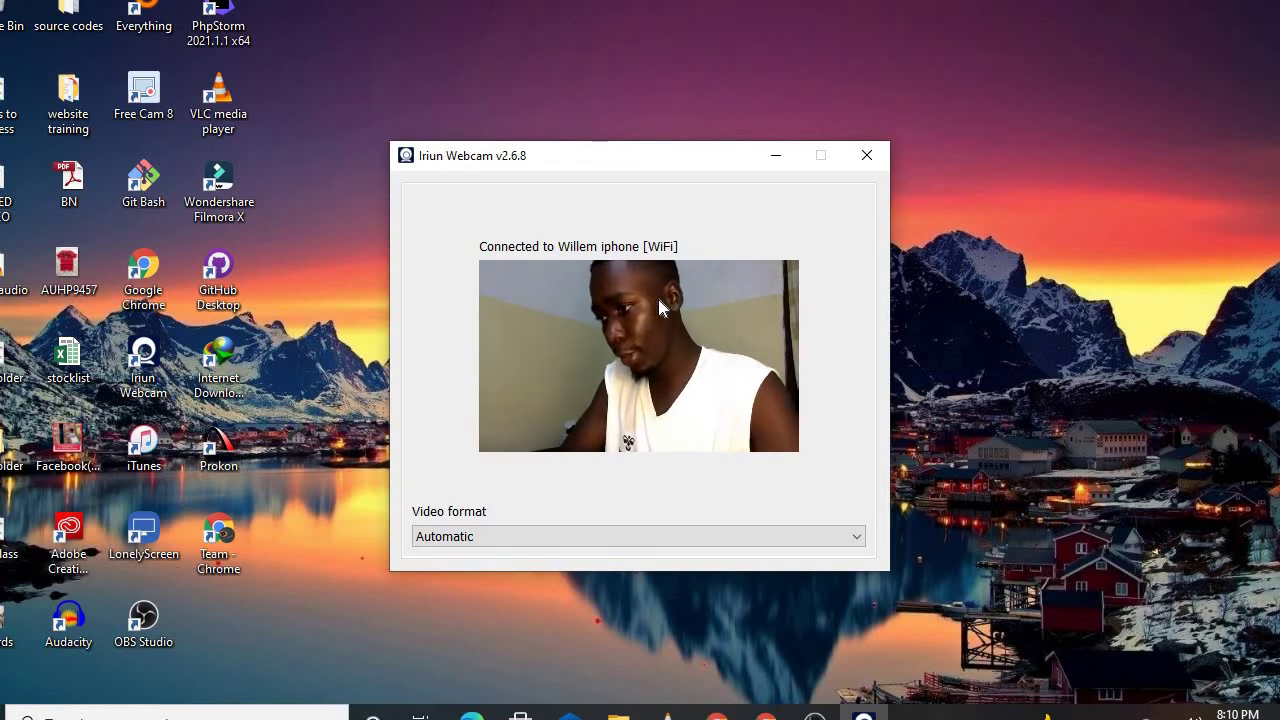
pyautogui.click(762, 170)
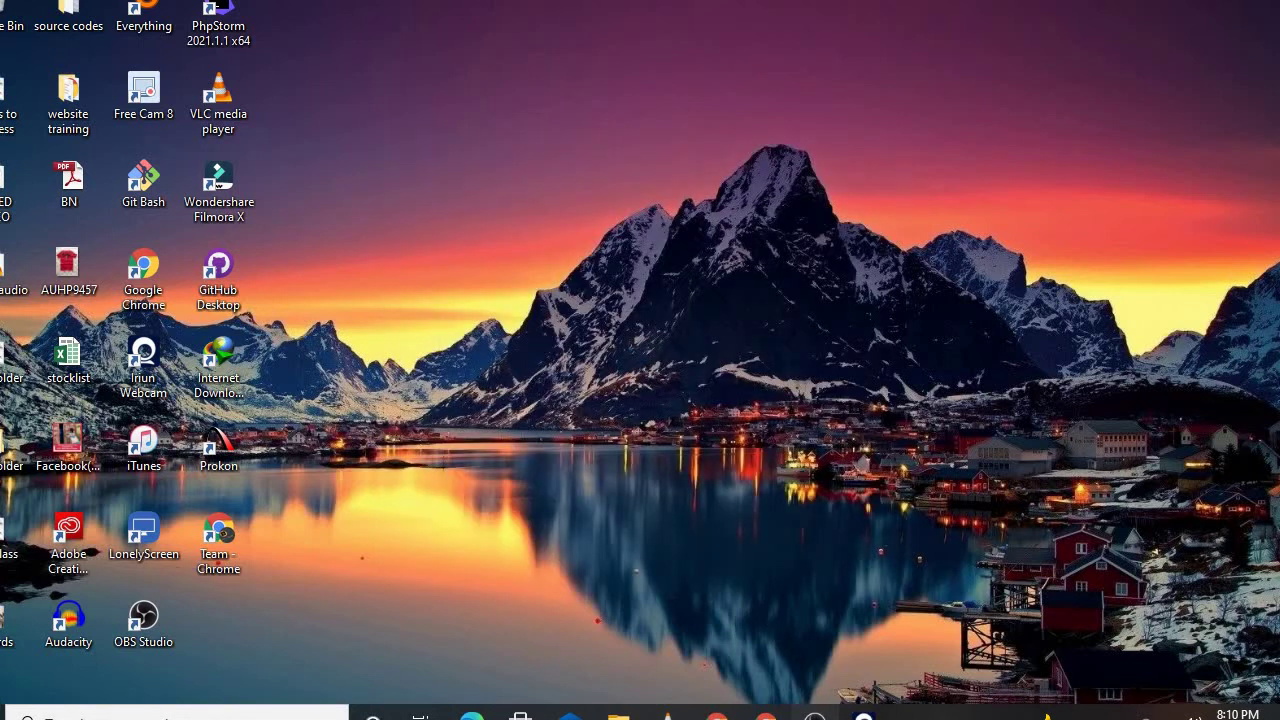
# - Return to OBS and move the webcam source to the lower-right corner of the canvas
pyautogui.click(815, 714)
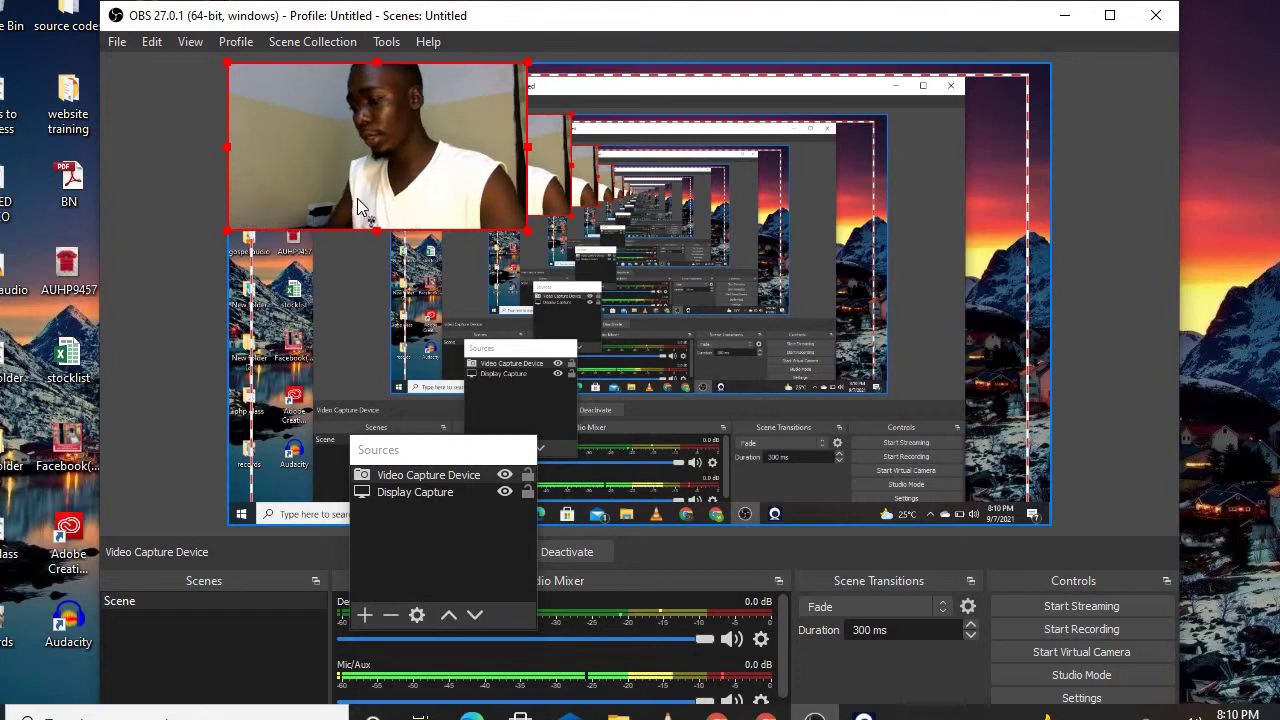
pyautogui.moveTo(417, 115); pyautogui.dragTo(925, 403)
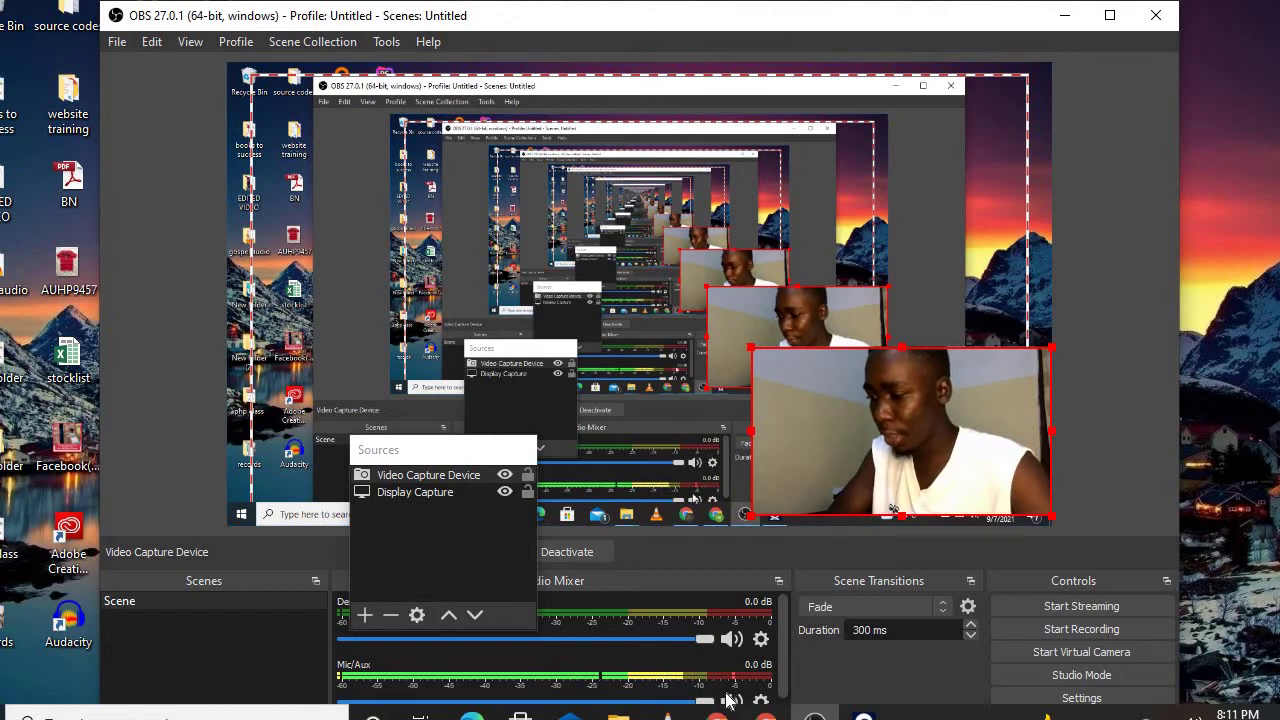
# - Switch to YouTube in Chrome, search for the tutorial author's channel, and open the channel's list of videos
pyautogui.moveTo(722, 716)
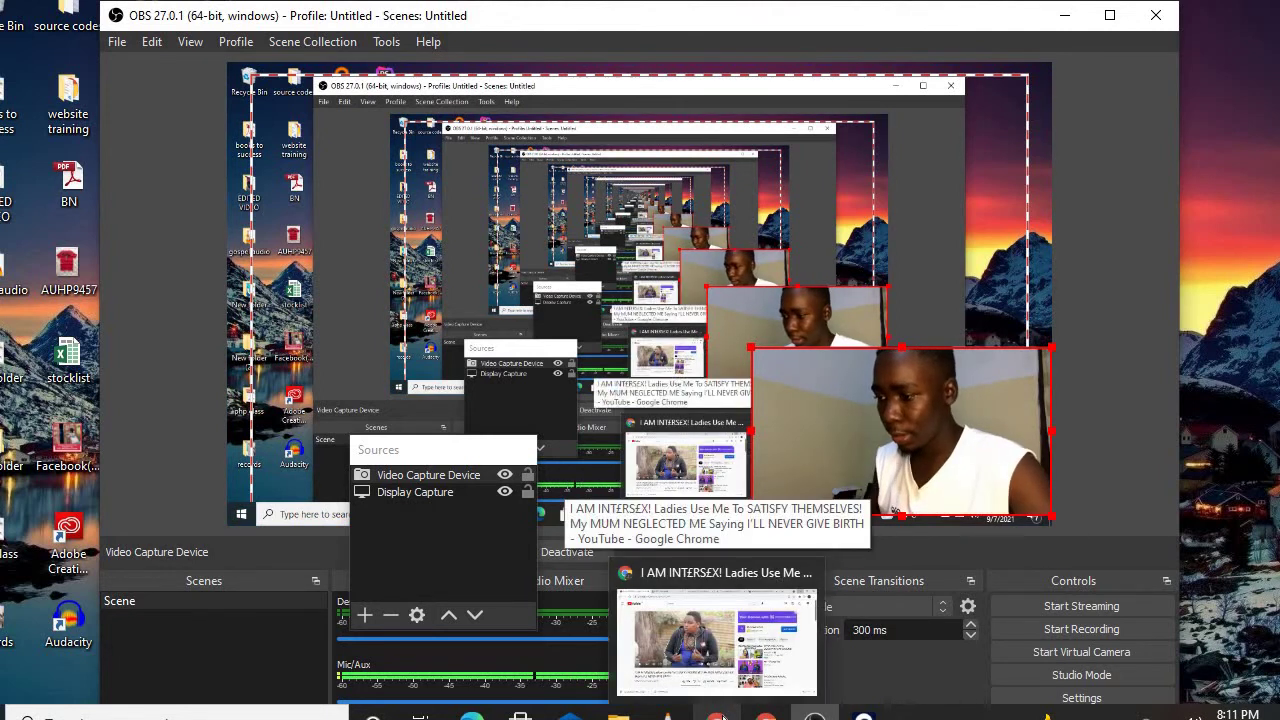
pyautogui.click(717, 640)
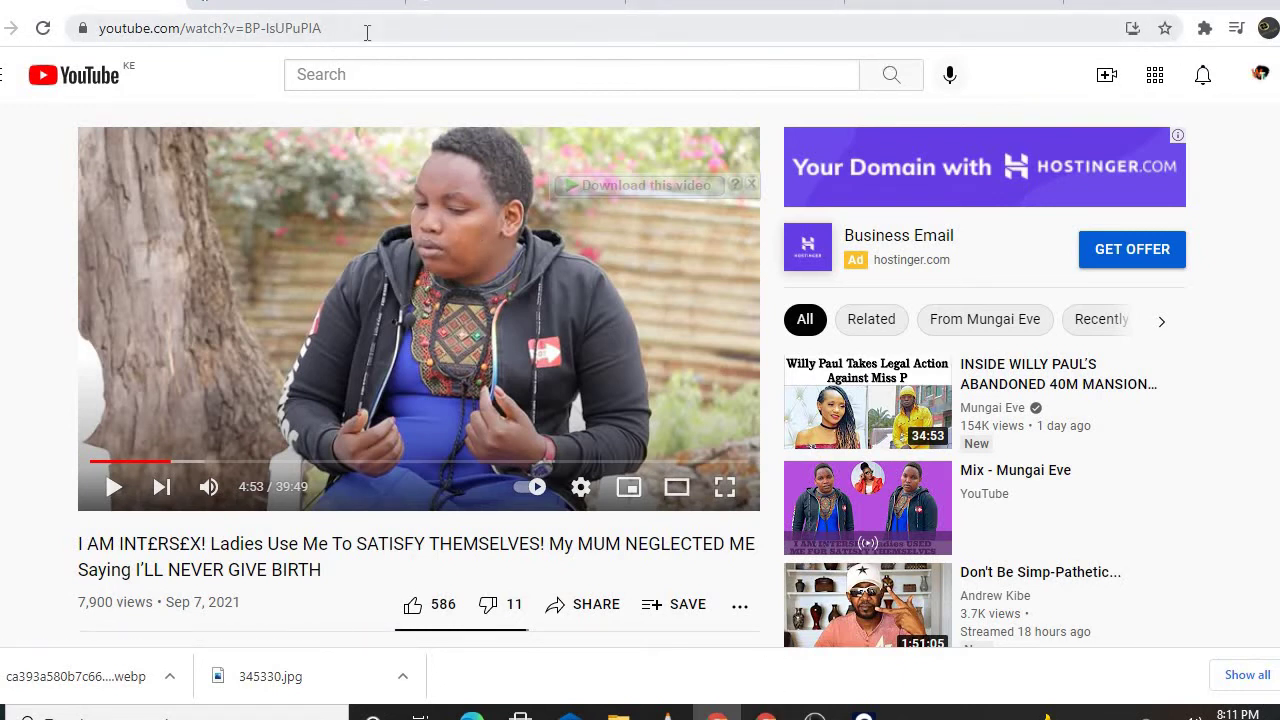
pyautogui.click(352, 74)
pyautogui.write('EN')
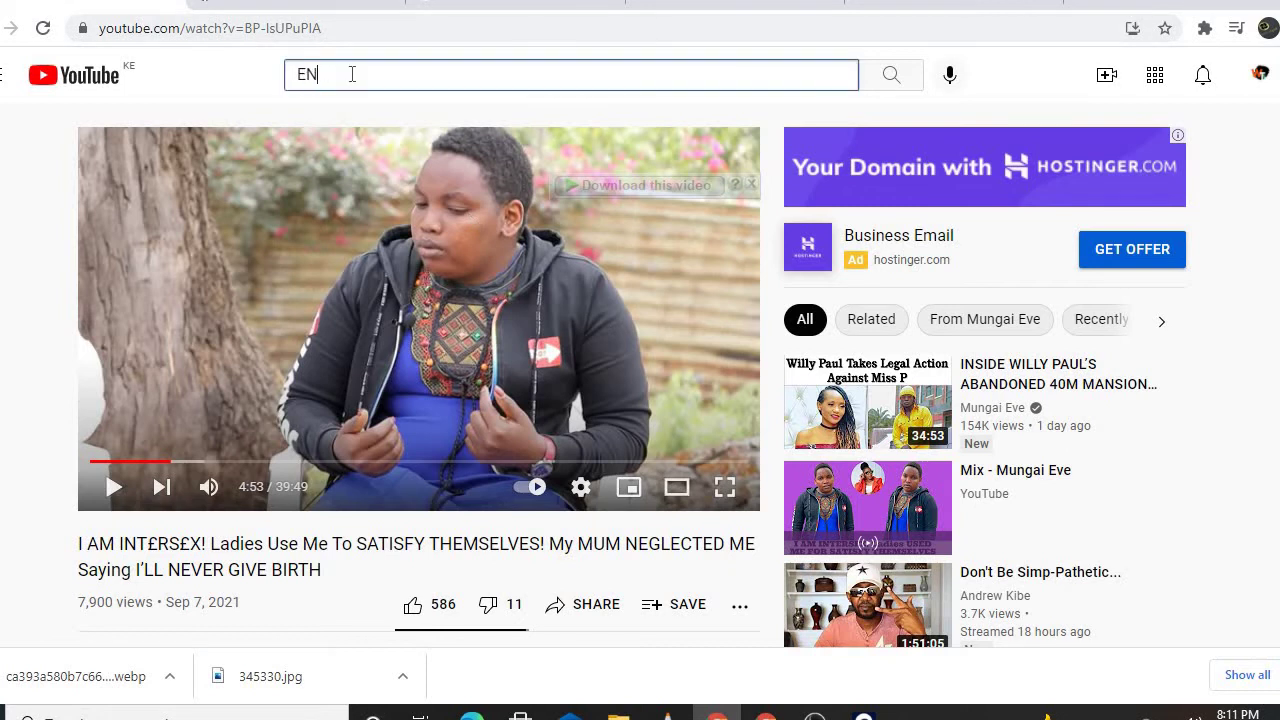
pyautogui.write('G')
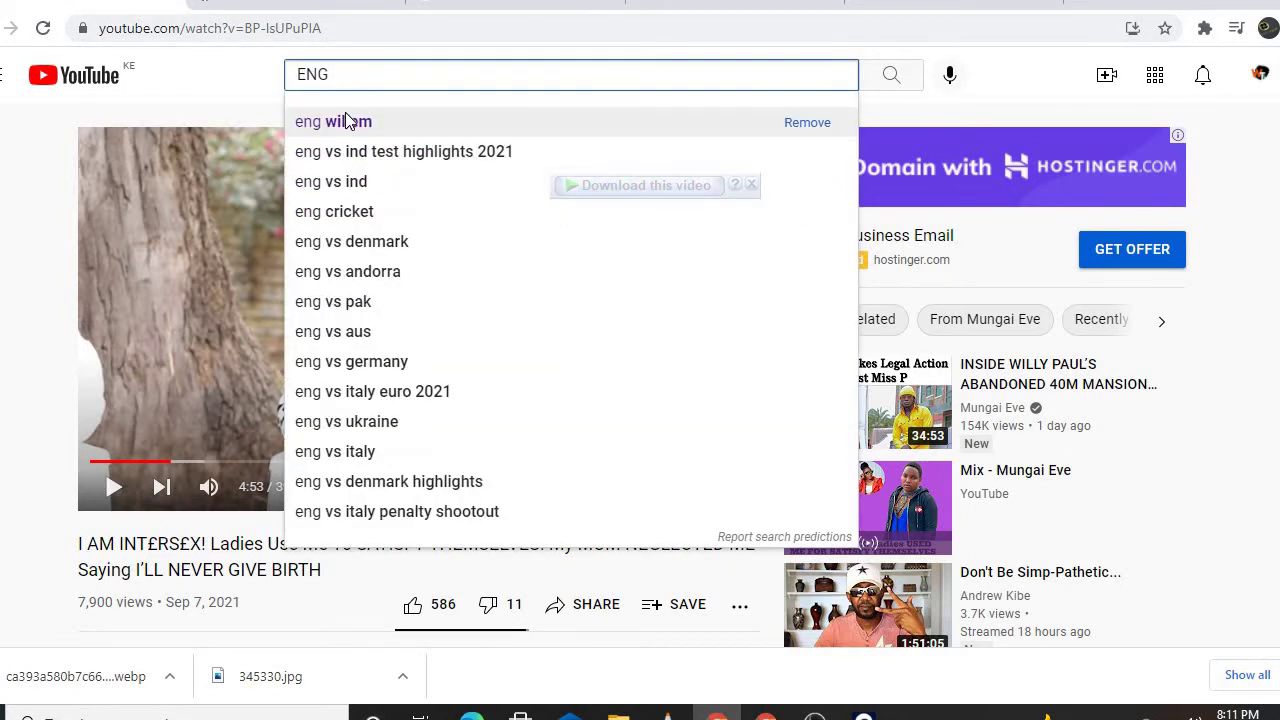
pyautogui.click(347, 121)
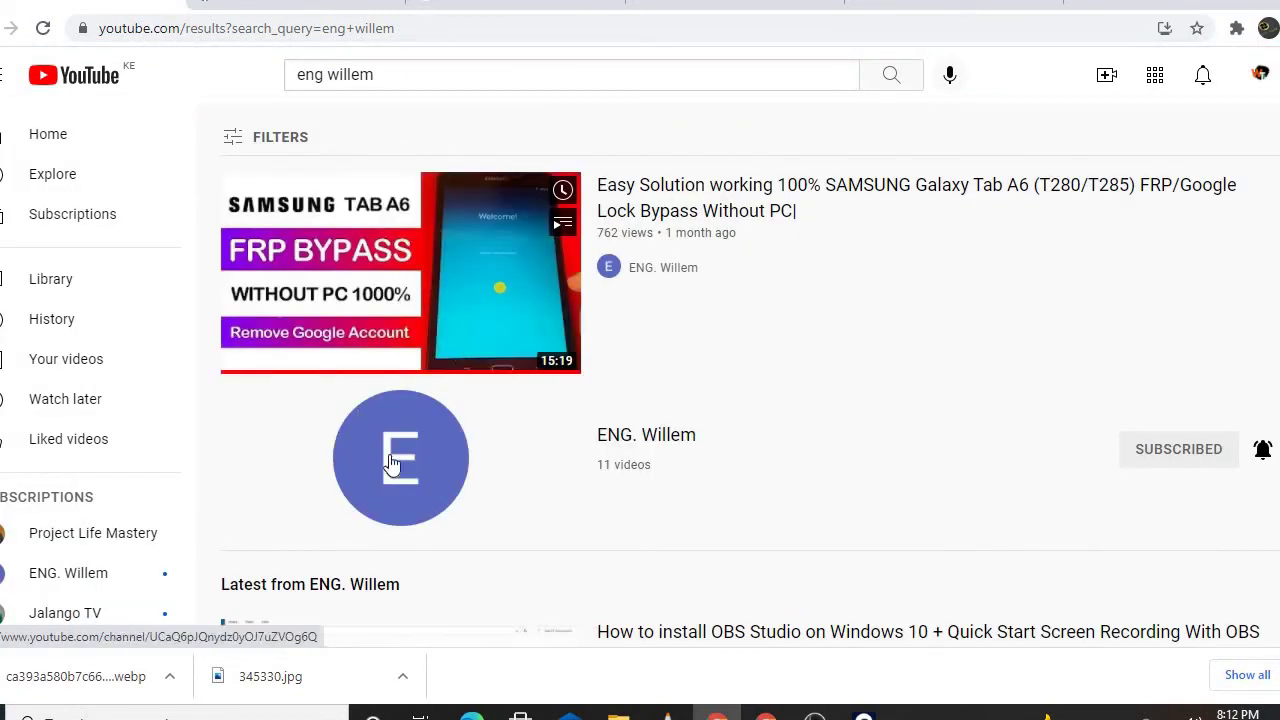
pyautogui.click(395, 465)
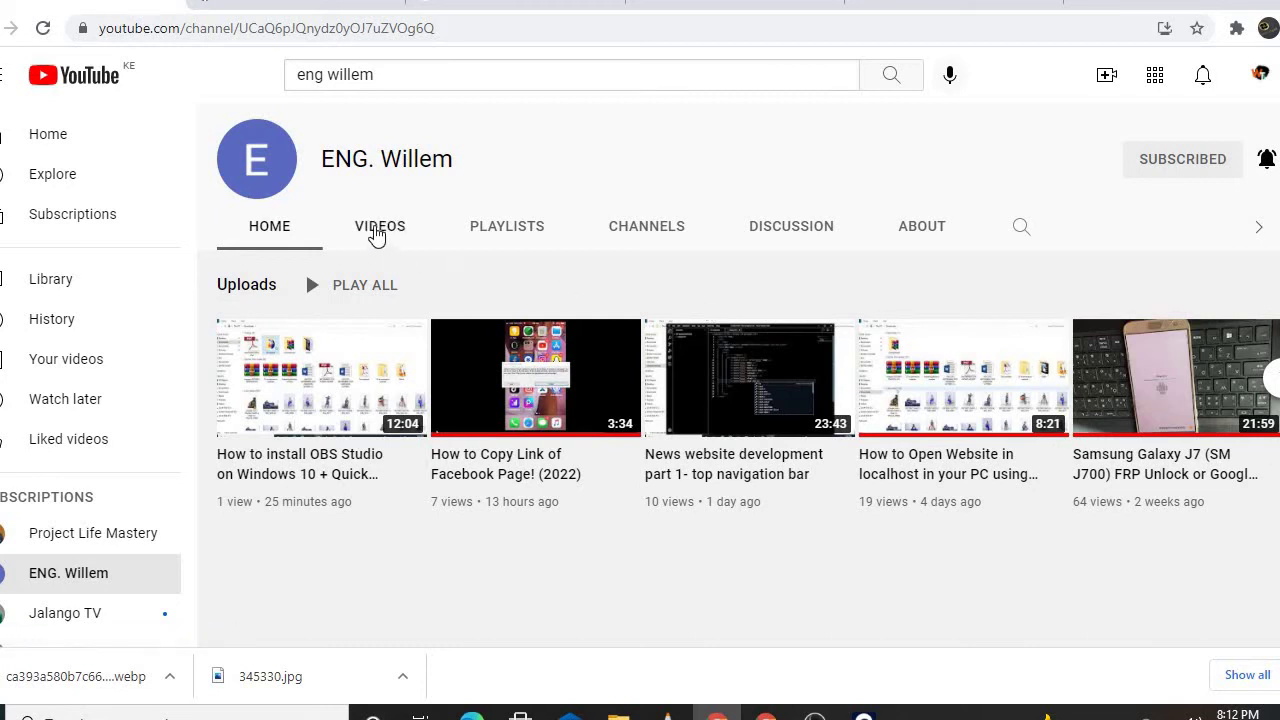
pyautogui.click(378, 233)
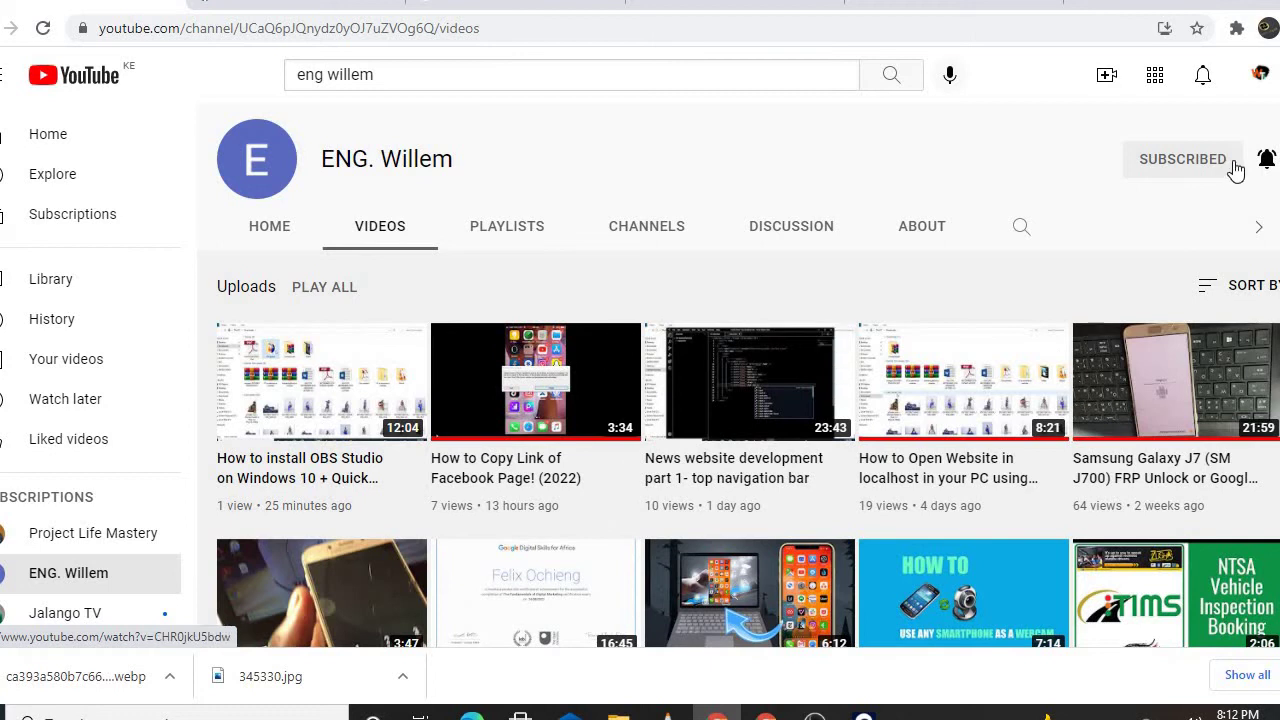
# - Open the channel's video "HOW TO USE YOUR SMARTPHONE (ANDROID/IPHONE) AS WEBCAM" and switch back to OBS
pyautogui.scroll(-2, 740, 400)
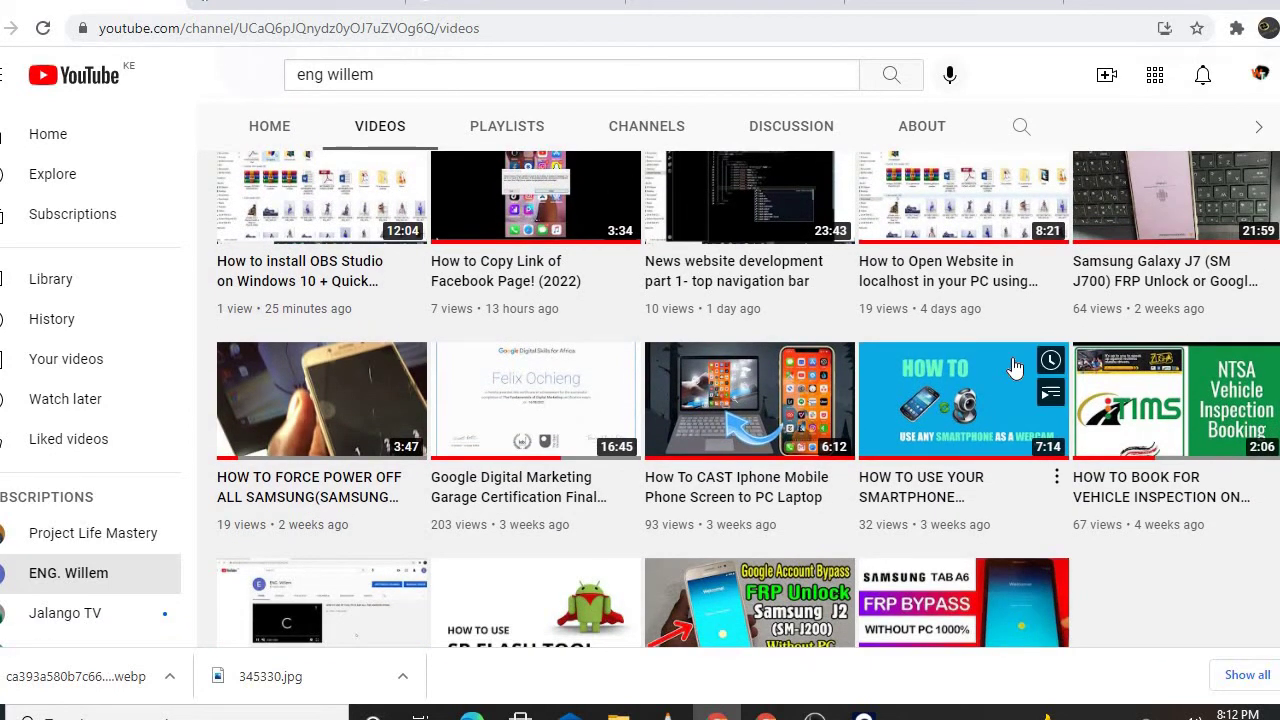
pyautogui.click(950, 401)
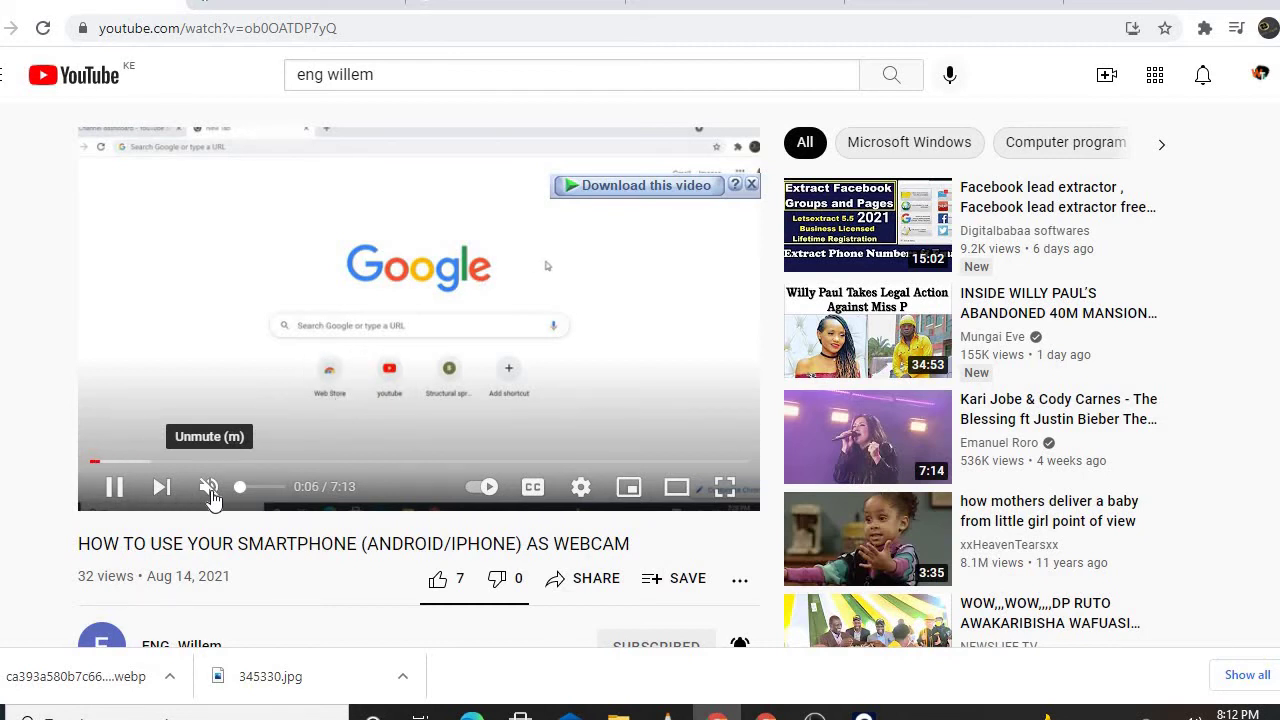
pyautogui.click(815, 714)
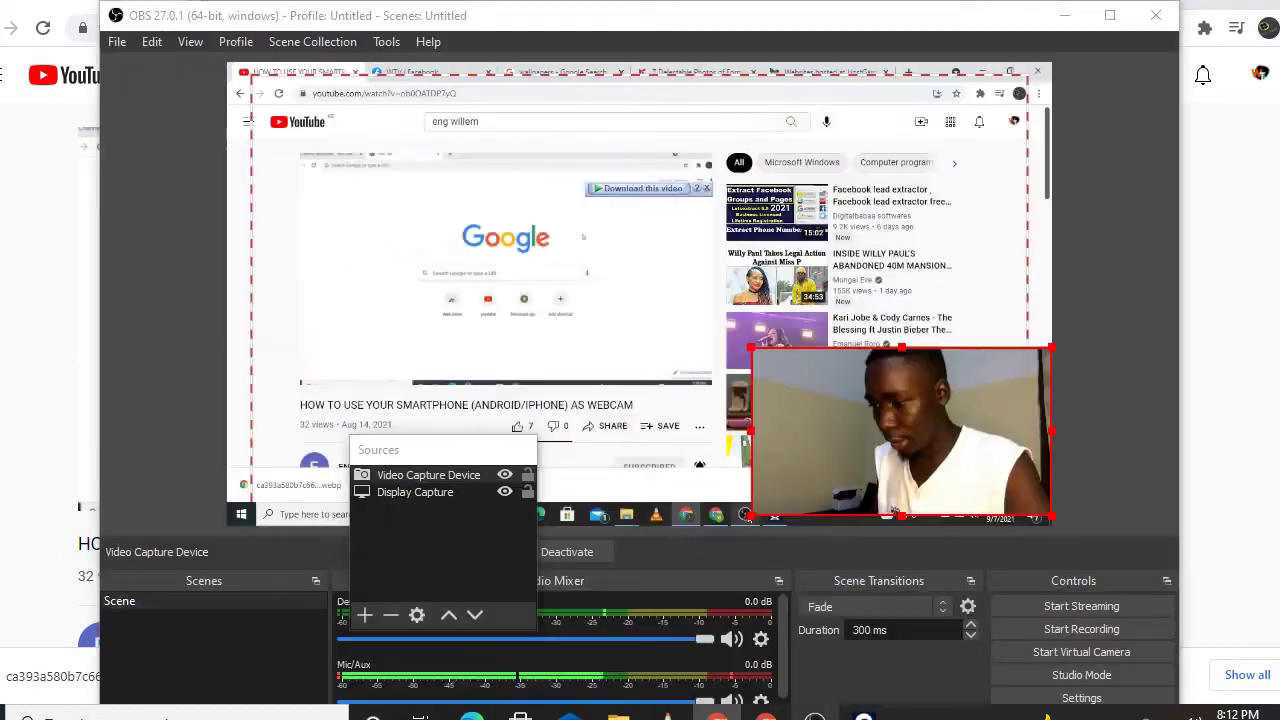